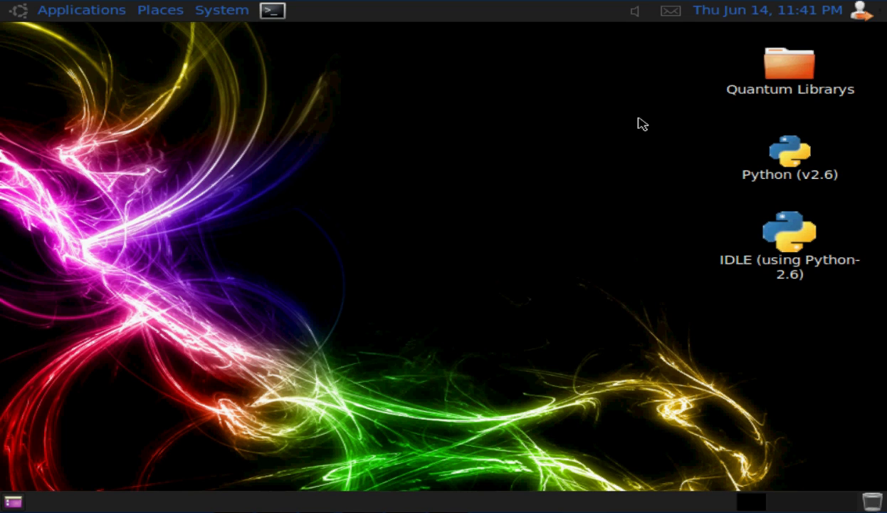
Open the Quantum Librarys folder on the desktop to view its files, then close it.
drag(793, 69, 796, 72)
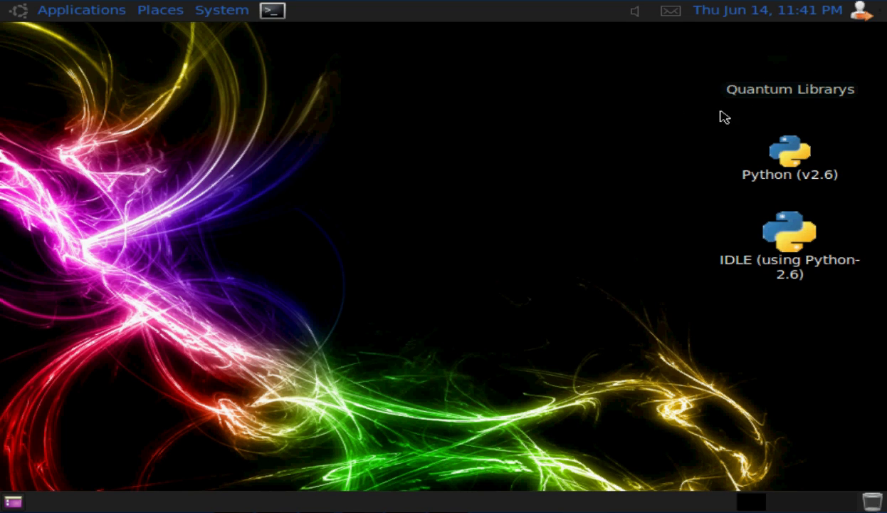
double_click(760, 89)
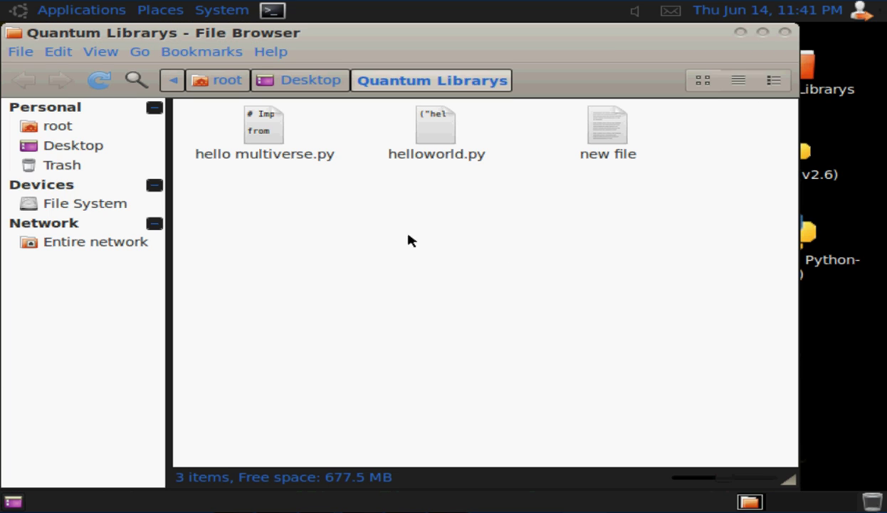
click(785, 32)
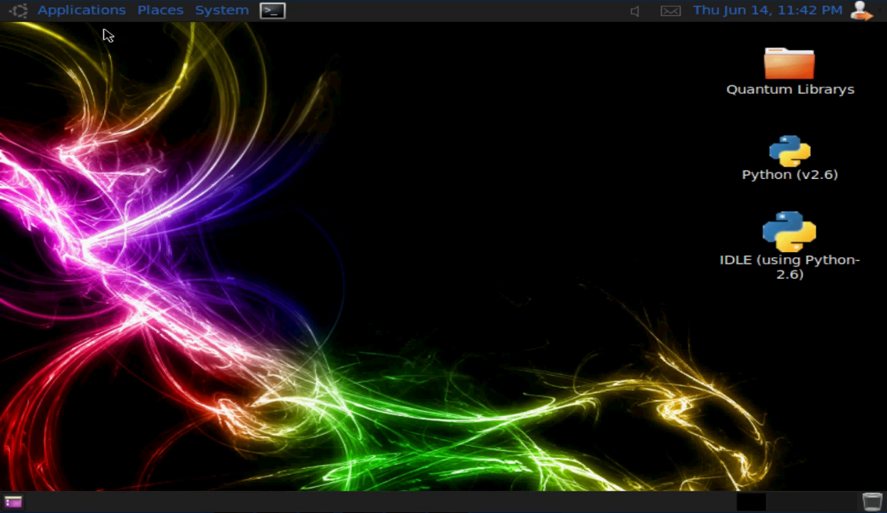
Browse the categories of the installed applications list, then dismiss it.
click(111, 14)
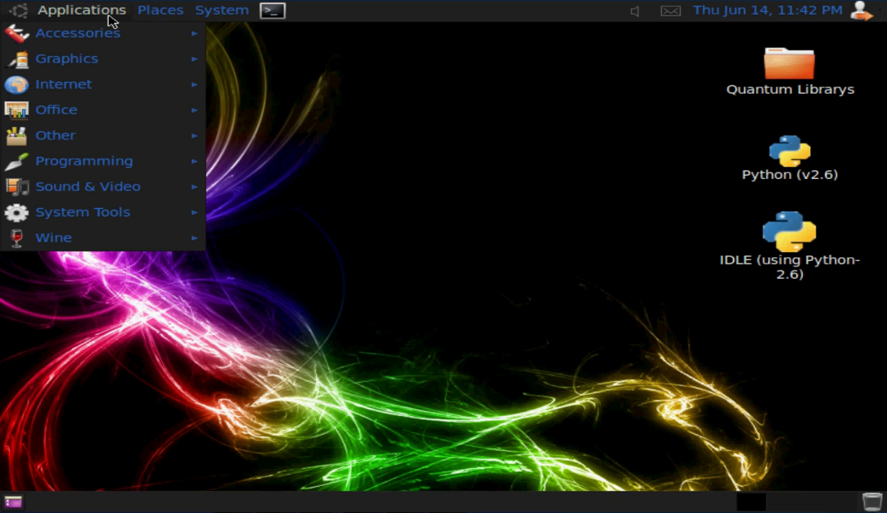
mouse_move(113, 32)
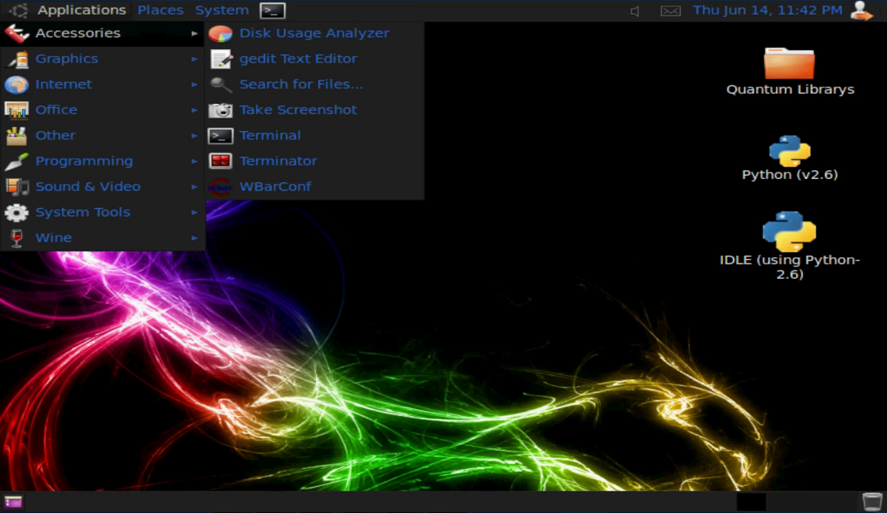
click(318, 370)
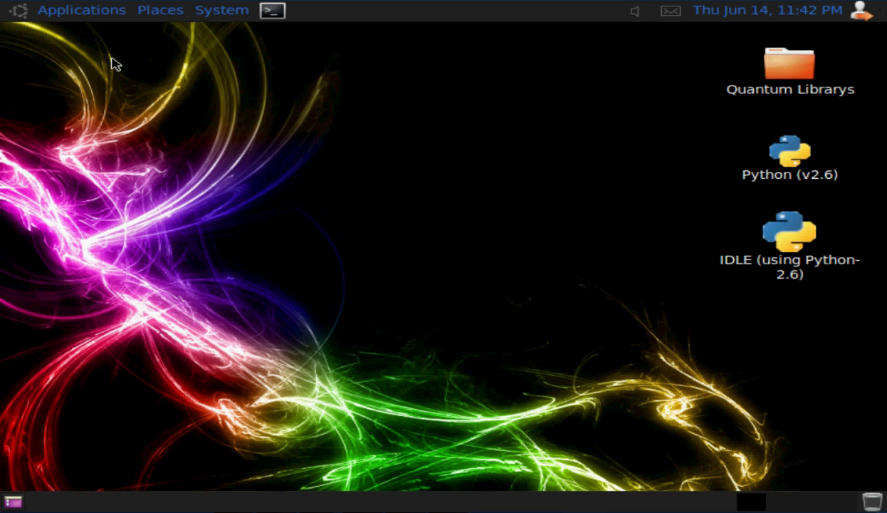
click(105, 15)
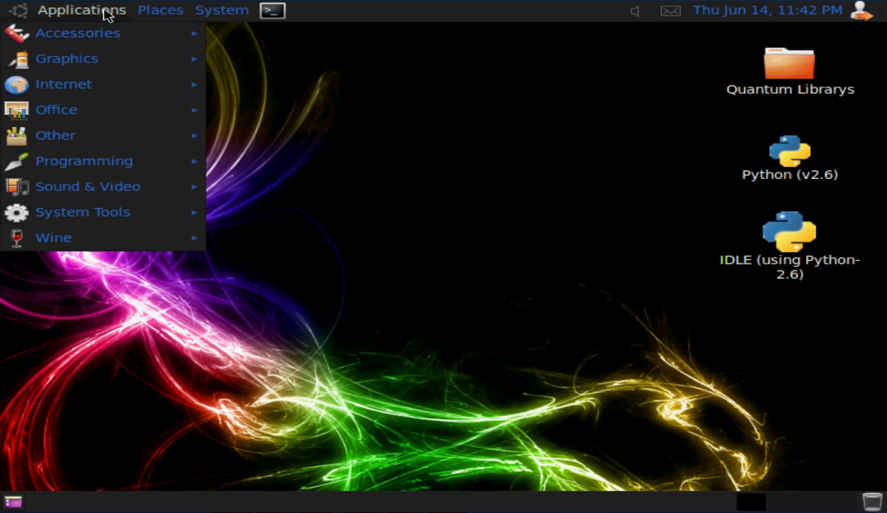
click(105, 14)
click(91, 16)
mouse_move(91, 37)
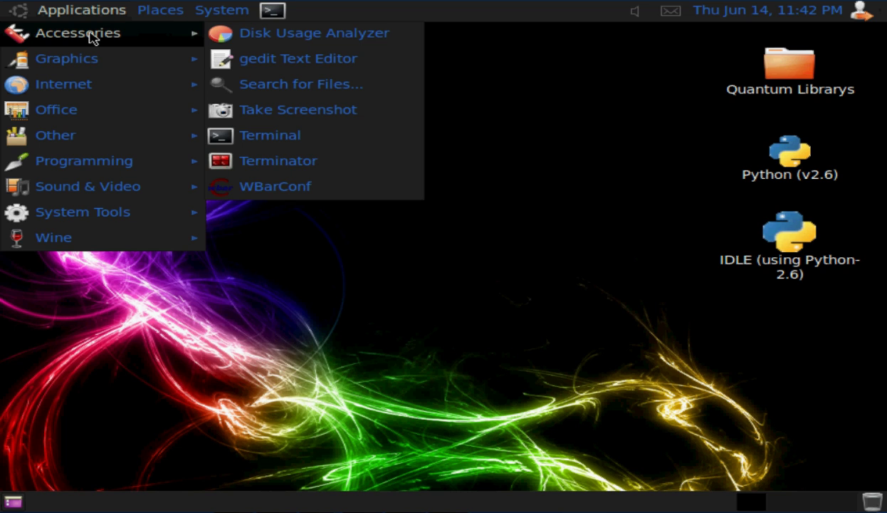
mouse_move(92, 87)
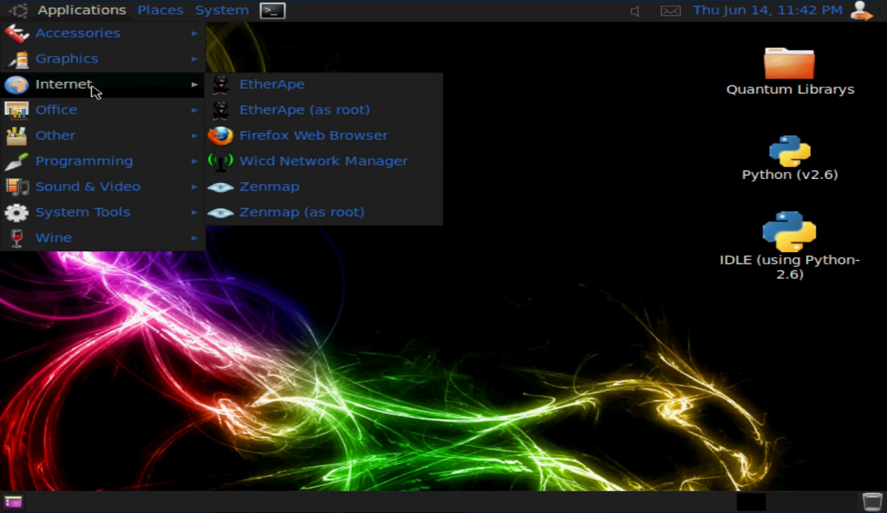
mouse_move(83, 162)
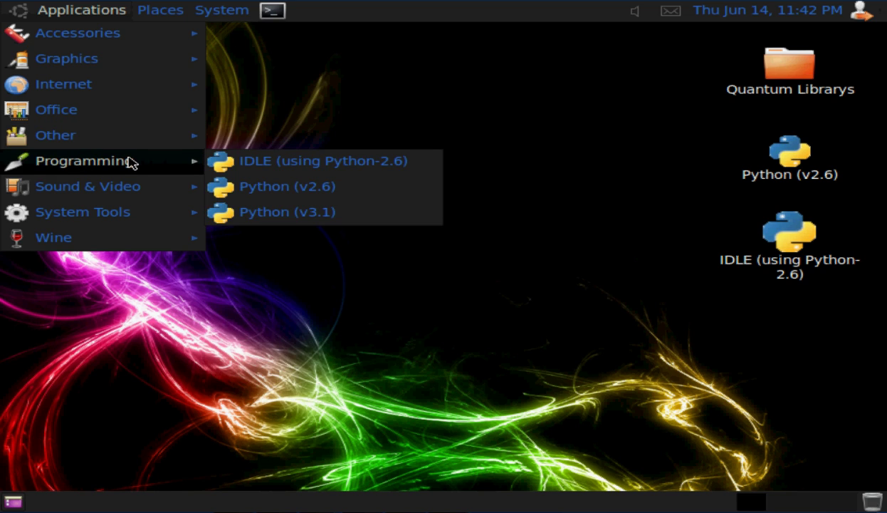
click(654, 286)
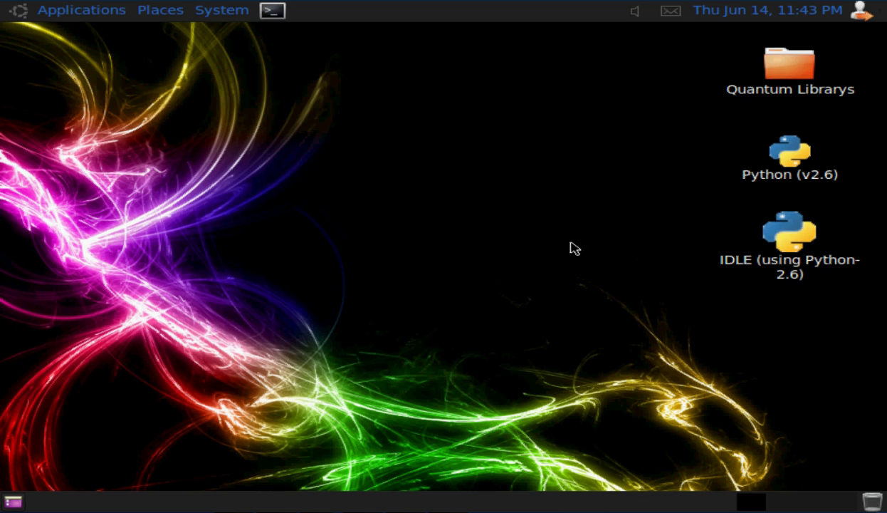
Launch the IDLE Python shell from its desktop launcher.
drag(239, 243, 58, 56)
click(796, 251)
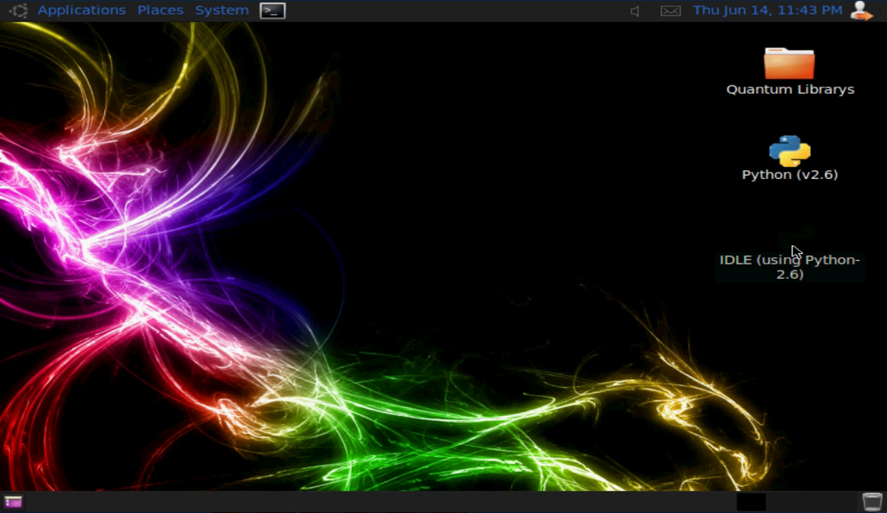
double_click(797, 238)
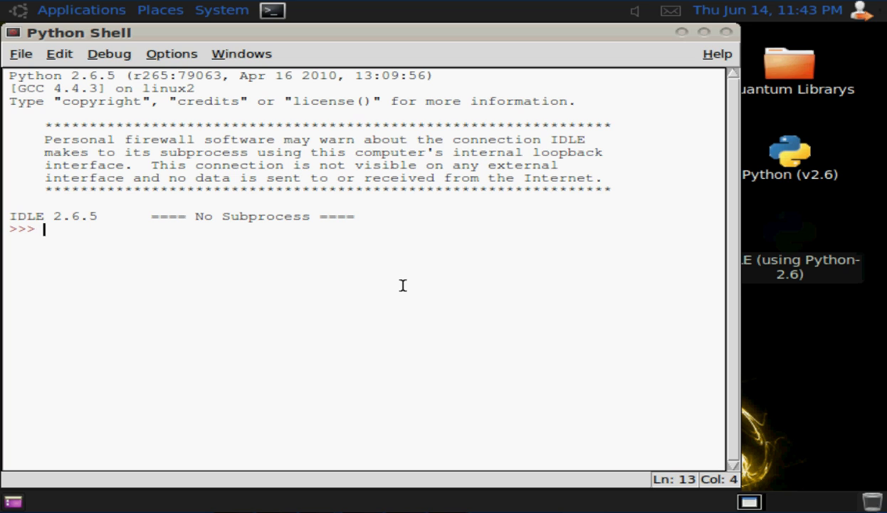
Echo ("helloworld") in the shell, then evaluate a multiplication of two very long integers.
text((@)
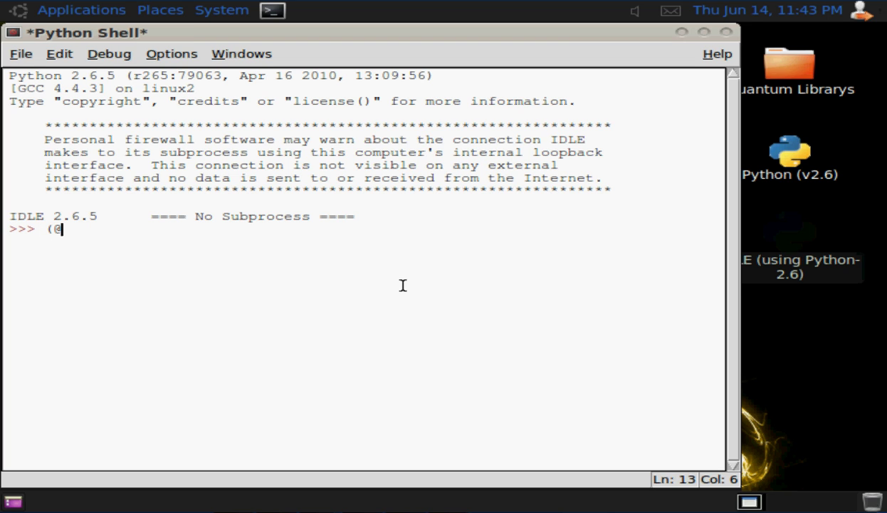
key(BackSpace)
text("helloworld")
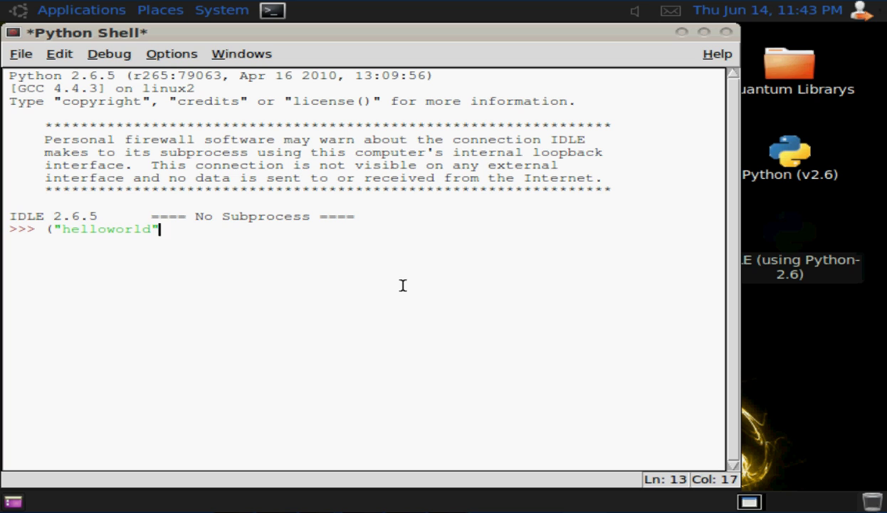
text())
key(Return)
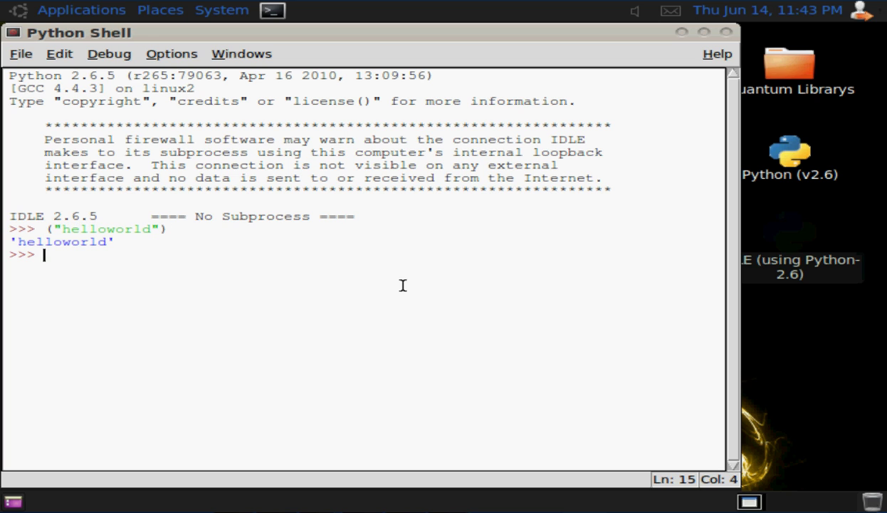
text(1244587653421)
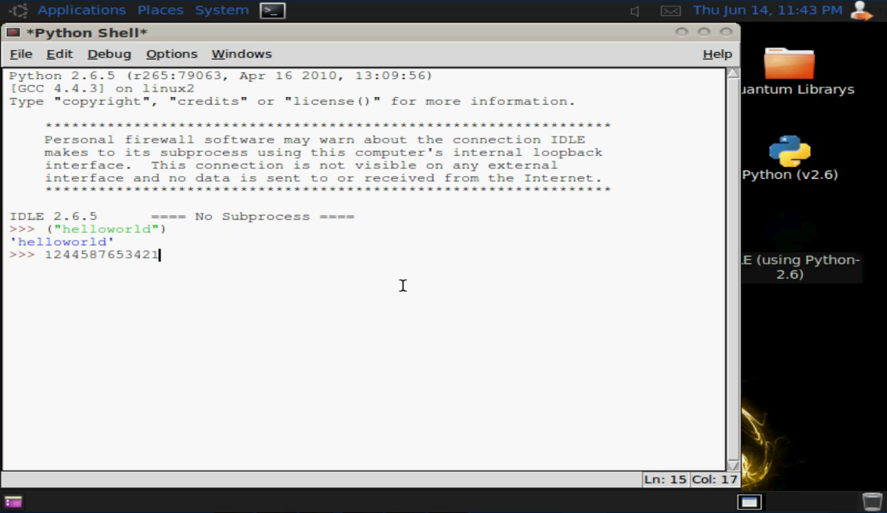
text(4567834521456756432*)
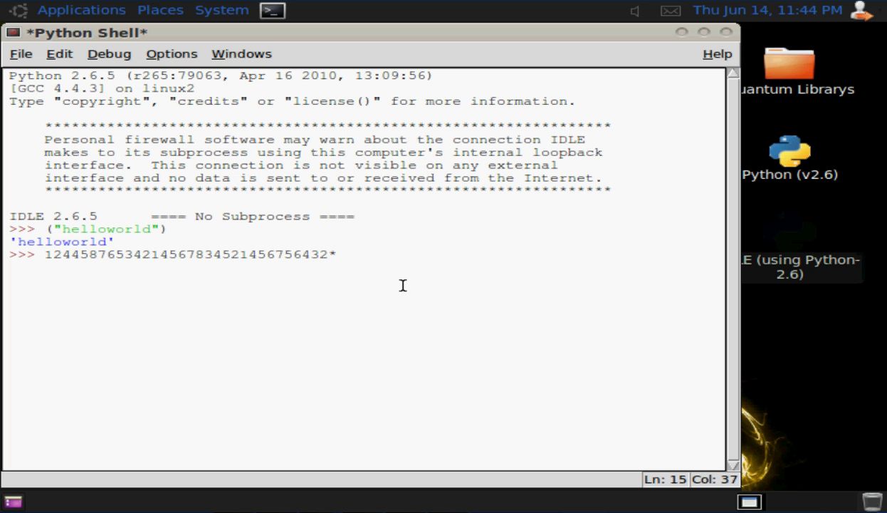
text(45675412345676865342456783452457685342)
key(Return)
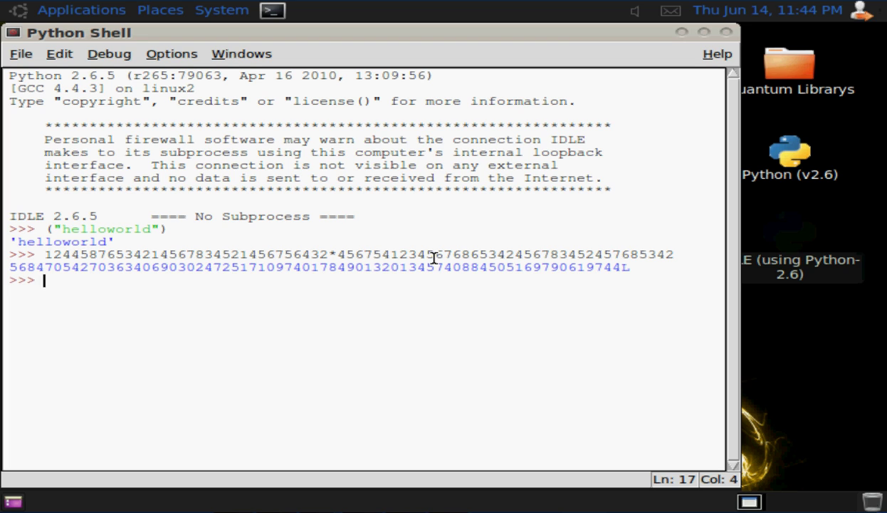
Try the invalid assignment 4=spam, then assign mac=3.
text(4=spam)
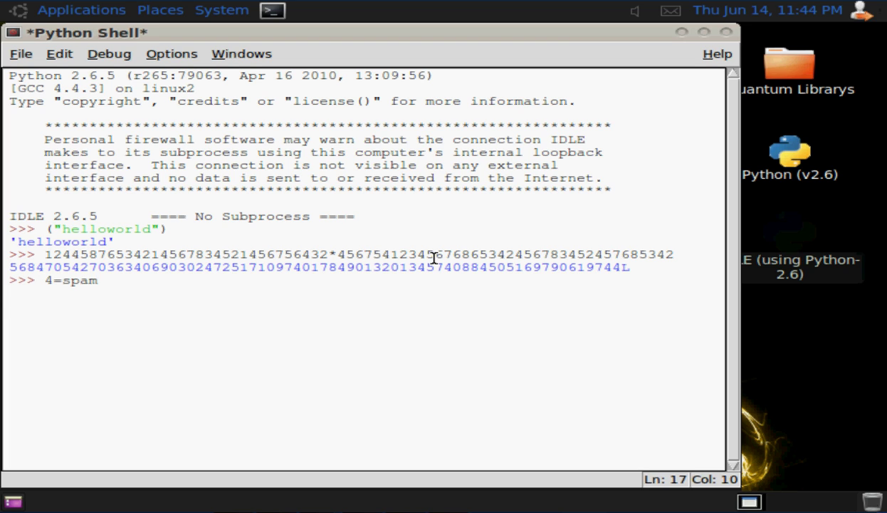
key(Return)
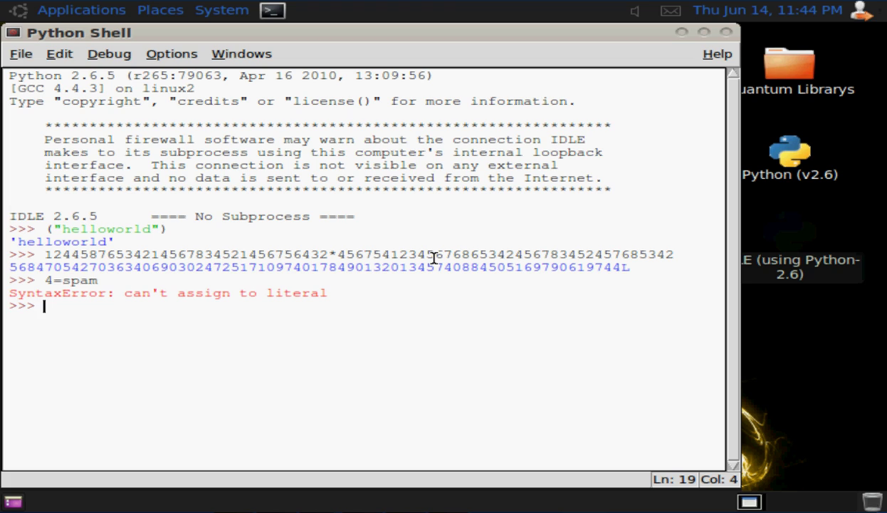
text(mac=)
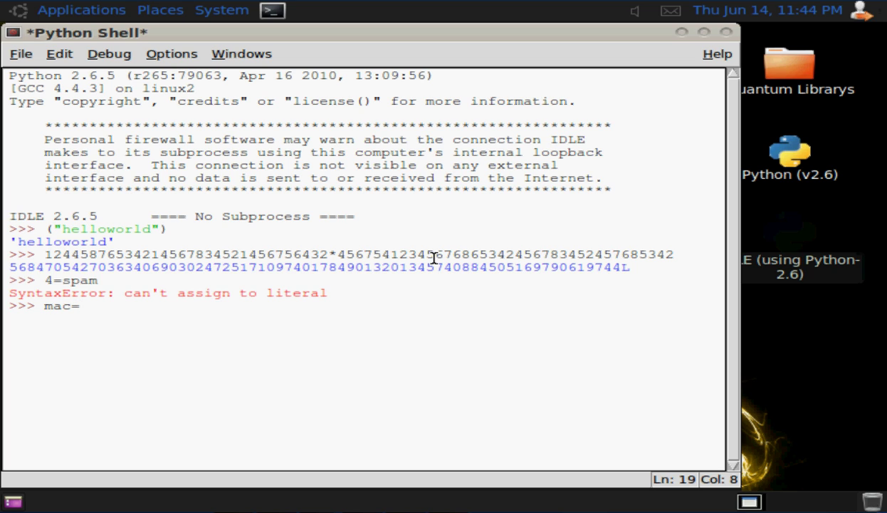
text(3)
key(Return)
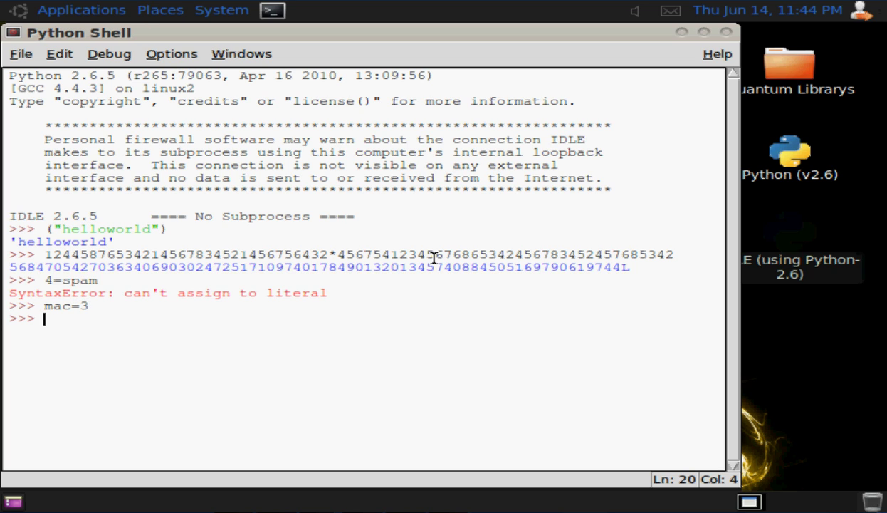
Evaluate 3 and mac in the shell, both returning 3.
text(3)
key(Return)
text(mac)
key(Return)
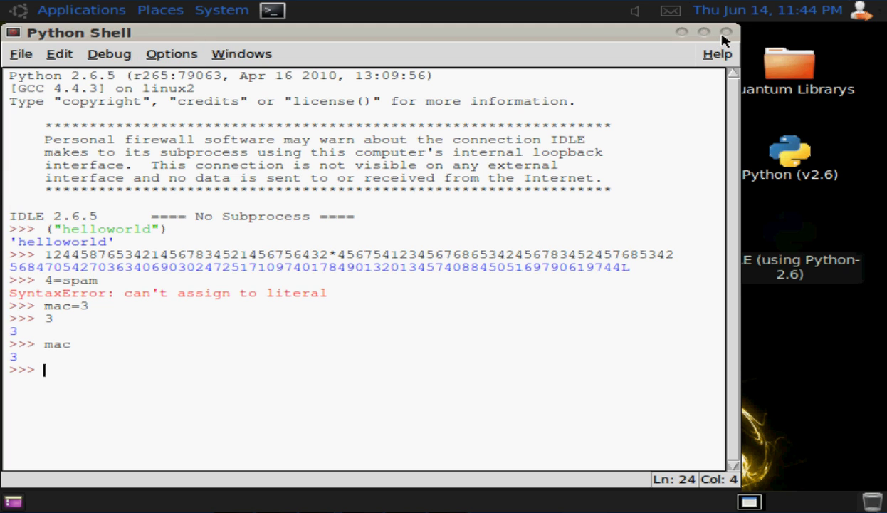
Close the IDLE Python Shell window to return to the desktop.
click(725, 32)
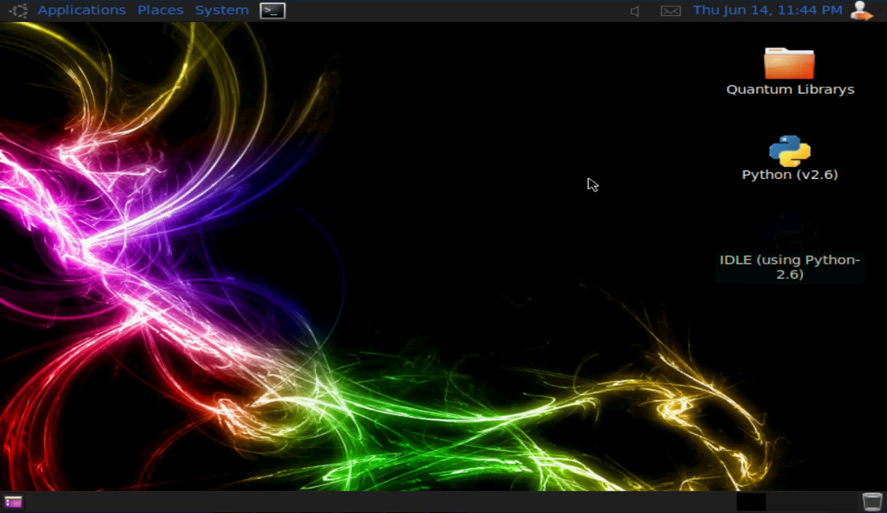